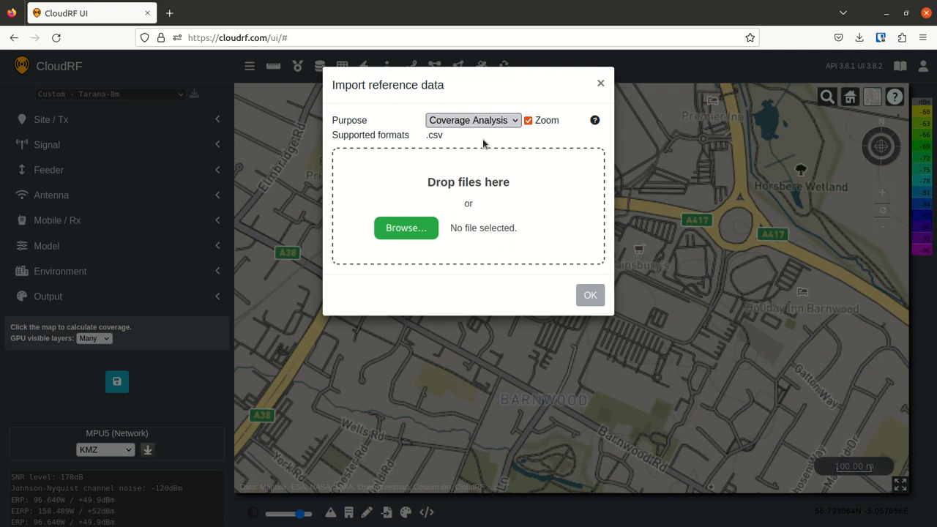
Step: Import Barnwood Places.kml as reference data with the purpose Reference Display
{"action": "left_click", "coordinate": [483, 138]}
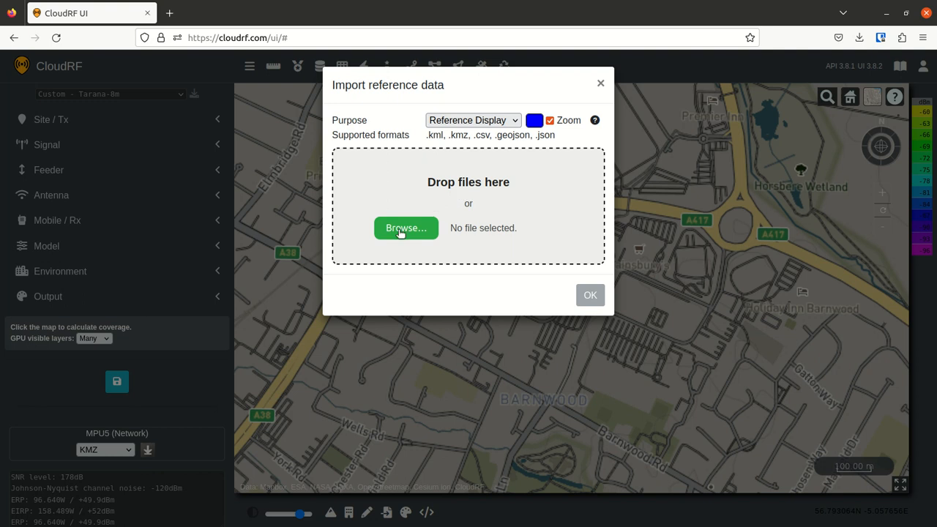
{"action": "double_click", "coordinate": [274, 145]}
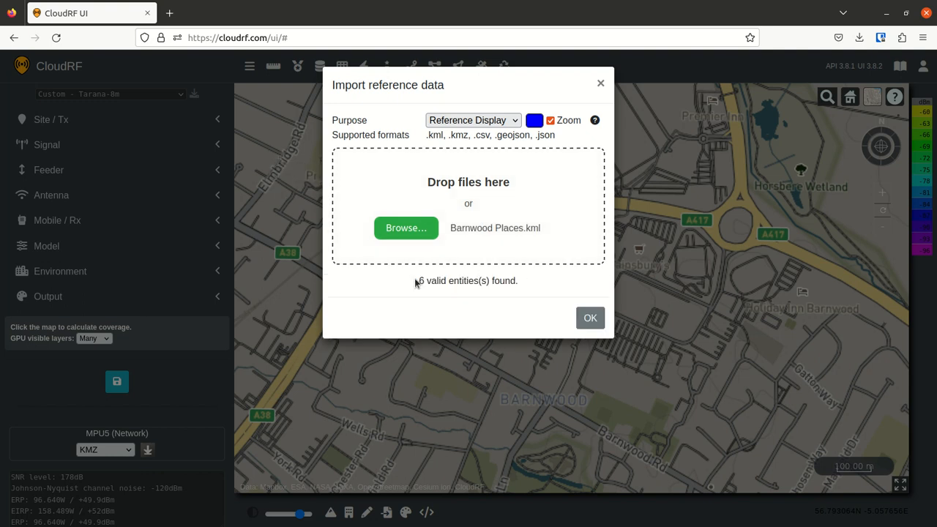
{"action": "left_click", "coordinate": [586, 320]}
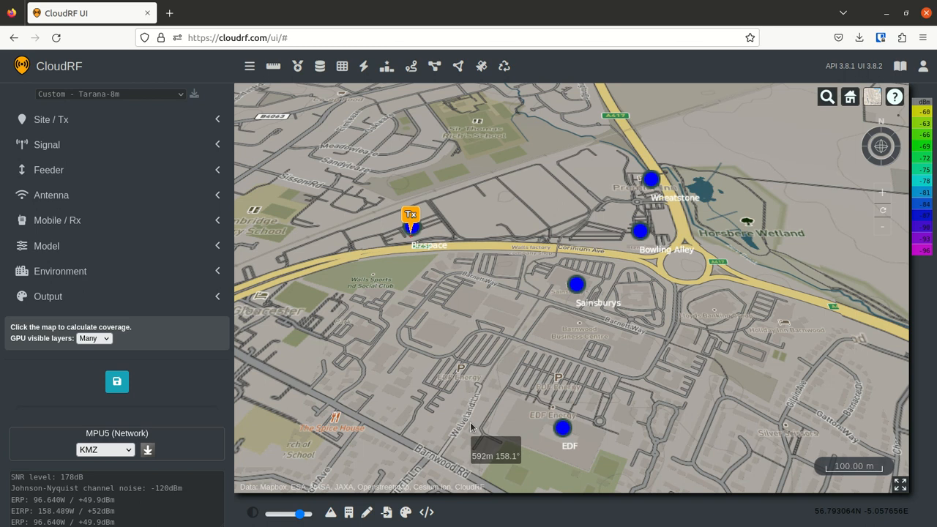
Step: Import GL4 postcodes.csv as reference data with the purpose Coverage Analysis
{"action": "left_click", "coordinate": [388, 512]}
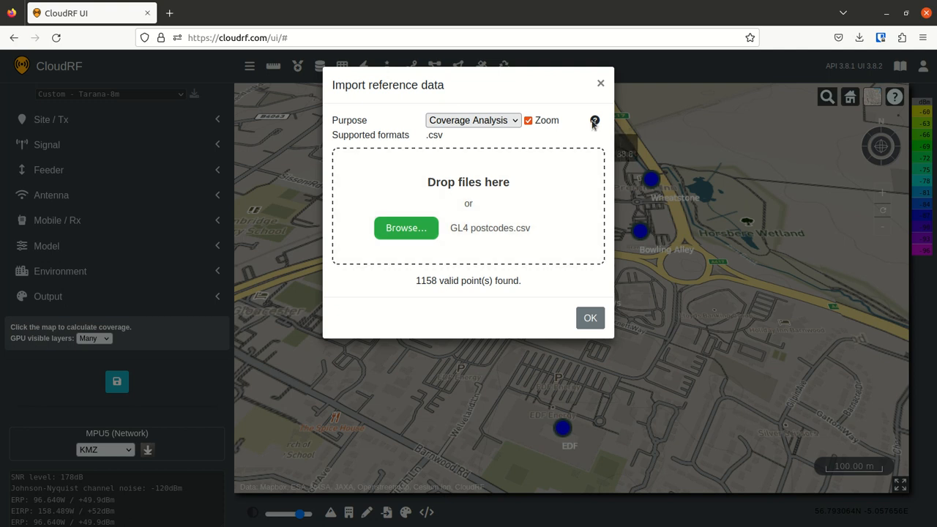
{"action": "left_click", "coordinate": [590, 317]}
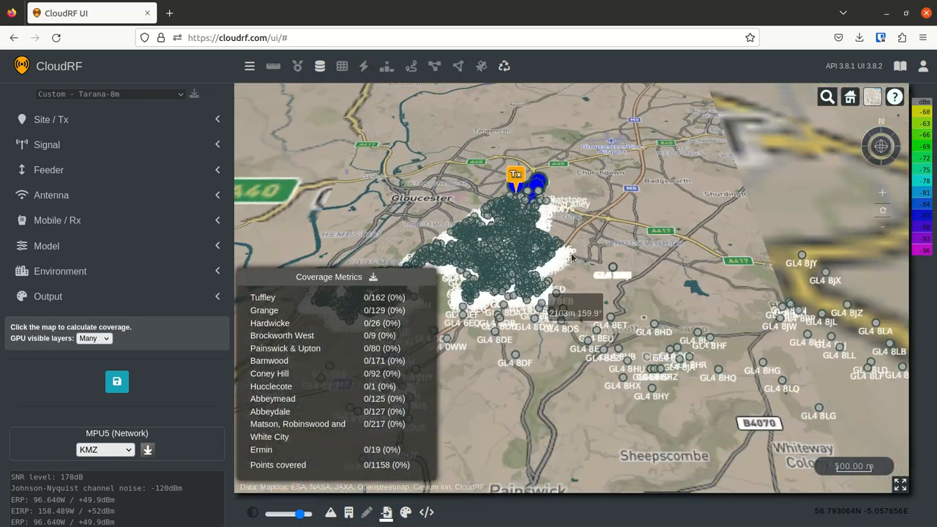
Step: Calculate coverage from a transmitter placed on the Bizspace building beside the A417
{"action": "left_click_drag", "start_coordinate": [656, 275], "coordinate": [643, 364]}
{"action": "scroll", "coordinate": [553, 309], "scroll_direction": "up", "scroll_amount": 5}
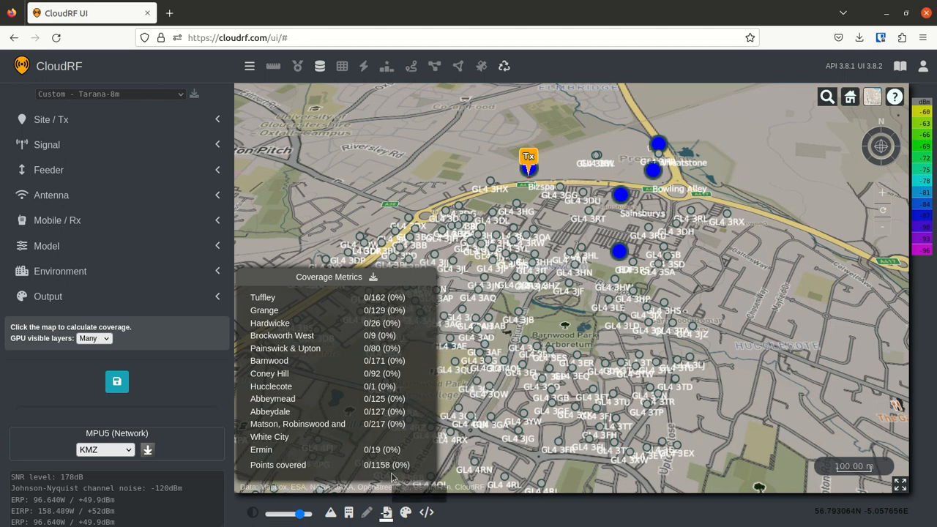
{"action": "left_click_drag", "start_coordinate": [549, 265], "coordinate": [586, 356]}
{"action": "scroll", "coordinate": [559, 238], "scroll_direction": "up", "scroll_amount": 3}
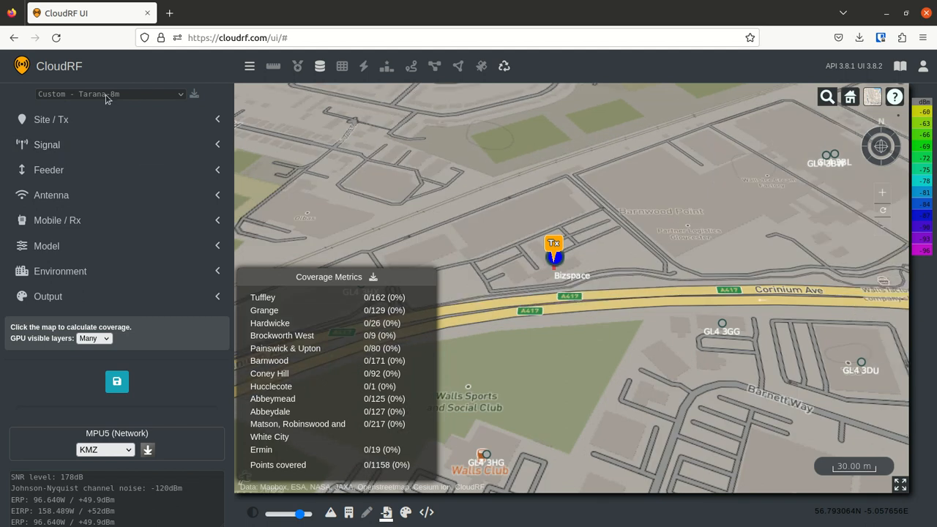
{"action": "scroll", "coordinate": [581, 320], "scroll_direction": "down", "scroll_amount": 2}
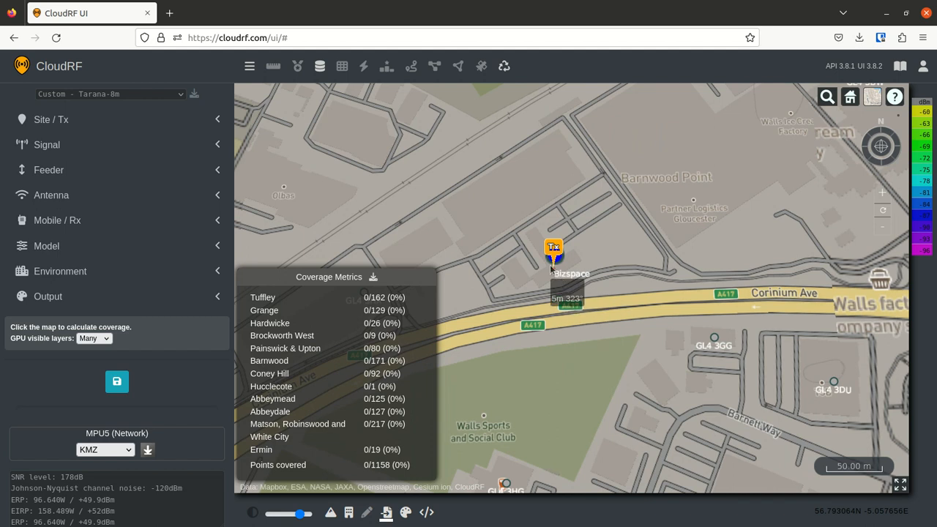
{"action": "scroll", "coordinate": [556, 270], "scroll_direction": "up", "scroll_amount": 2}
{"action": "scroll", "coordinate": [566, 290], "scroll_direction": "up", "scroll_amount": 2}
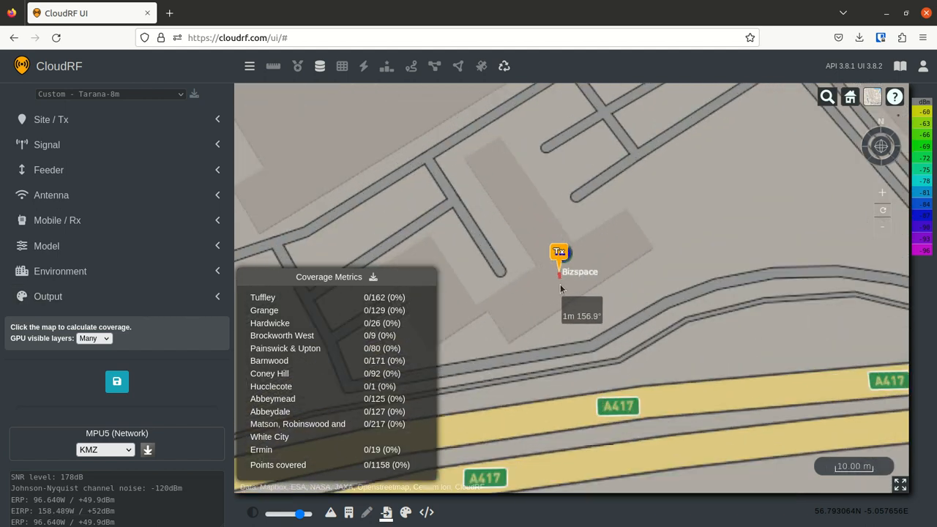
{"action": "left_click", "coordinate": [560, 287]}
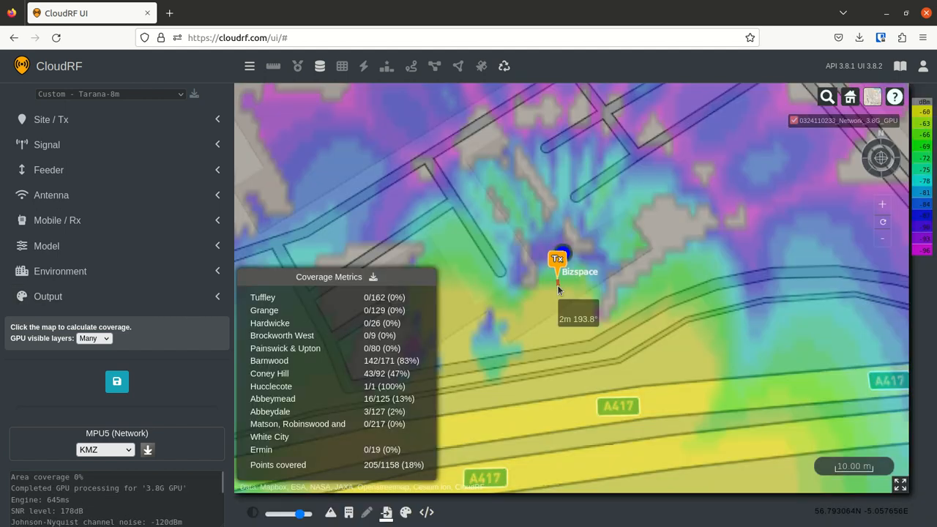
Step: Examine the coverage over the GL4 postcodes and the coverage metric for Barnwood
{"action": "scroll", "coordinate": [558, 286], "scroll_direction": "down", "scroll_amount": 4}
{"action": "left_click_drag", "start_coordinate": [628, 349], "coordinate": [626, 209]}
{"action": "scroll", "coordinate": [592, 282], "scroll_direction": "down", "scroll_amount": 3}
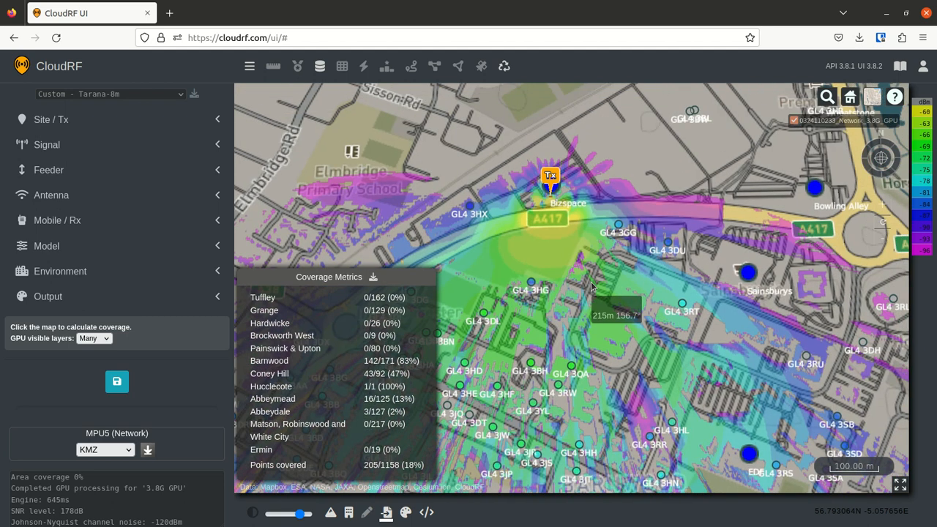
{"action": "scroll", "coordinate": [630, 245], "scroll_direction": "down", "scroll_amount": 1}
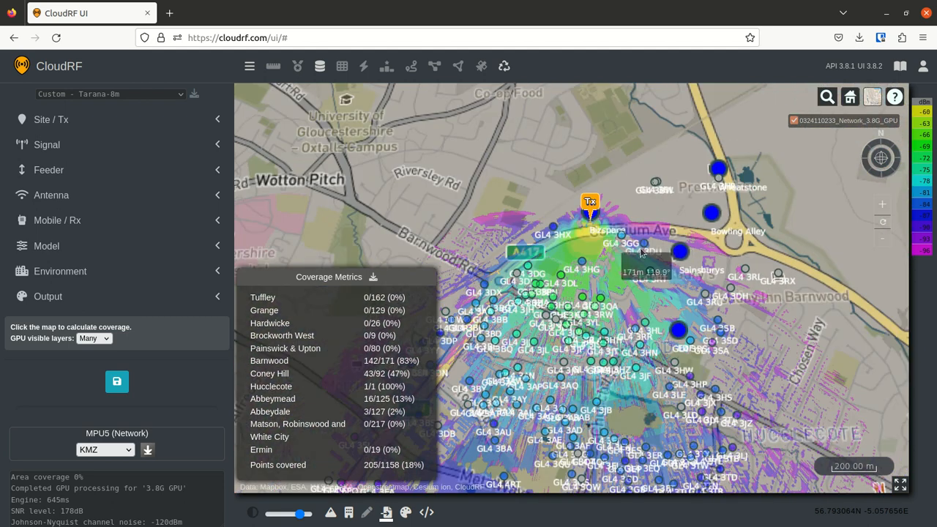
{"action": "left_click_drag", "start_coordinate": [612, 239], "coordinate": [594, 153]}
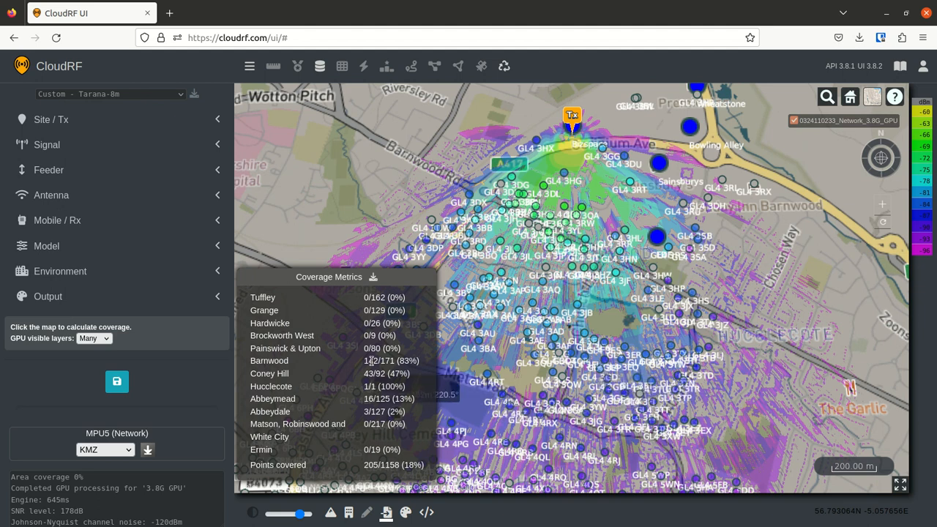
{"action": "left_click", "coordinate": [417, 362]}
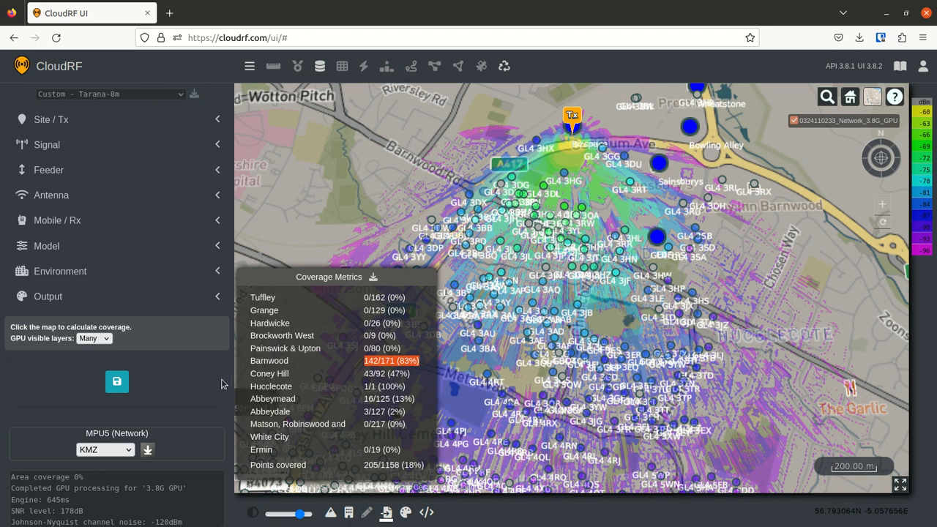
{"action": "left_click", "coordinate": [192, 386]}
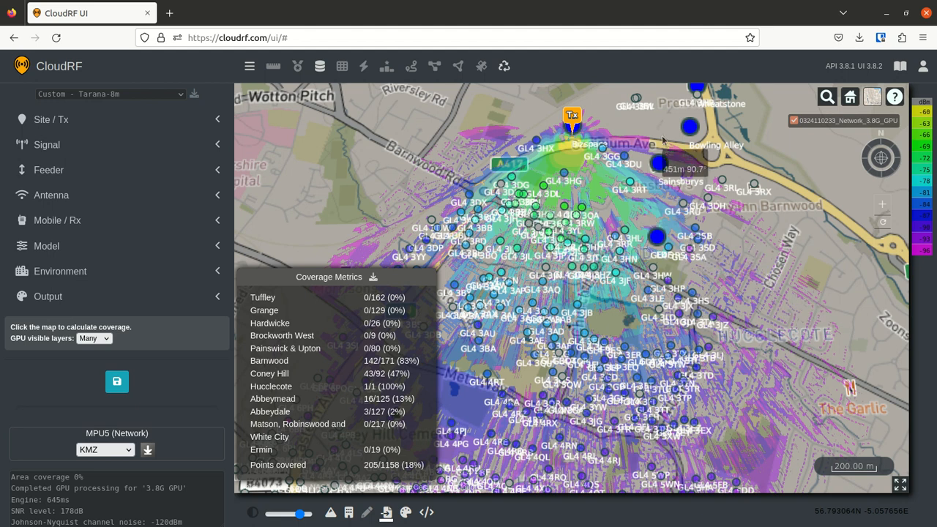
Step: Calculate coverage from a second site just south of the A417 below Bizspace, and hide the first coverage layer
{"action": "scroll", "coordinate": [658, 140], "scroll_direction": "up", "scroll_amount": 3}
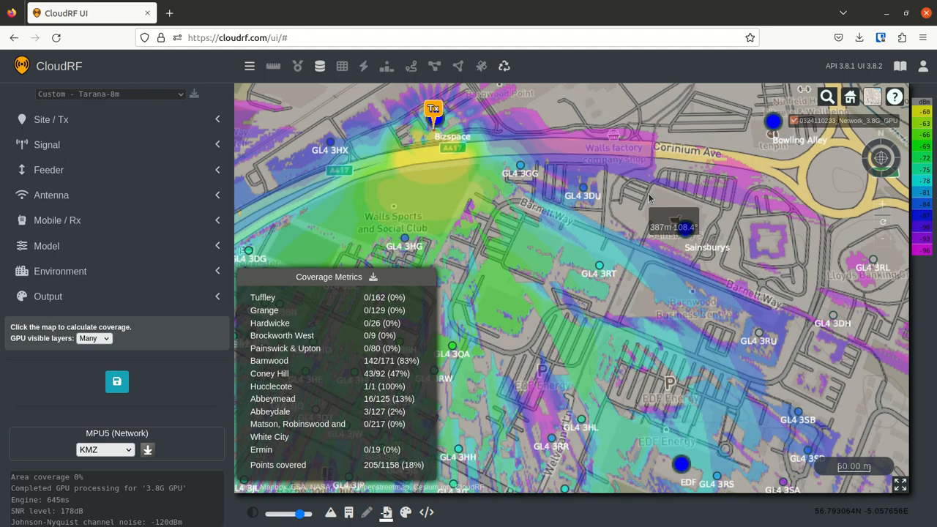
{"action": "left_click", "coordinate": [440, 183]}
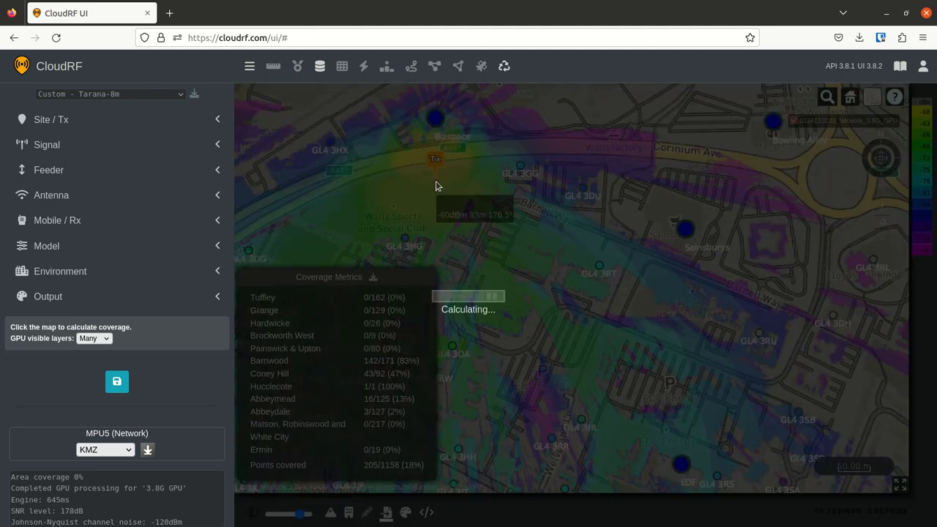
{"action": "left_click", "coordinate": [795, 132]}
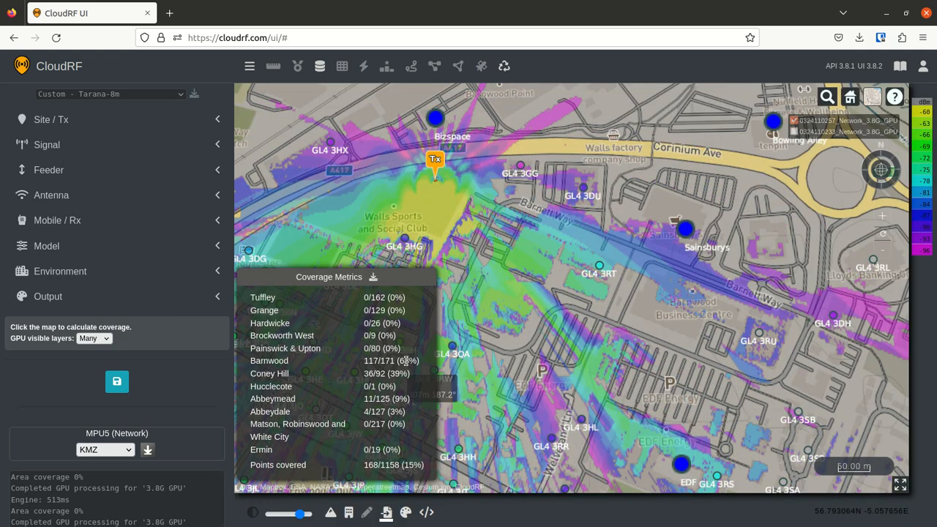
Step: Hide the second site's coverage layer and clear all layers and imported reference data from the map
{"action": "scroll", "coordinate": [607, 262], "scroll_direction": "down", "scroll_amount": 5}
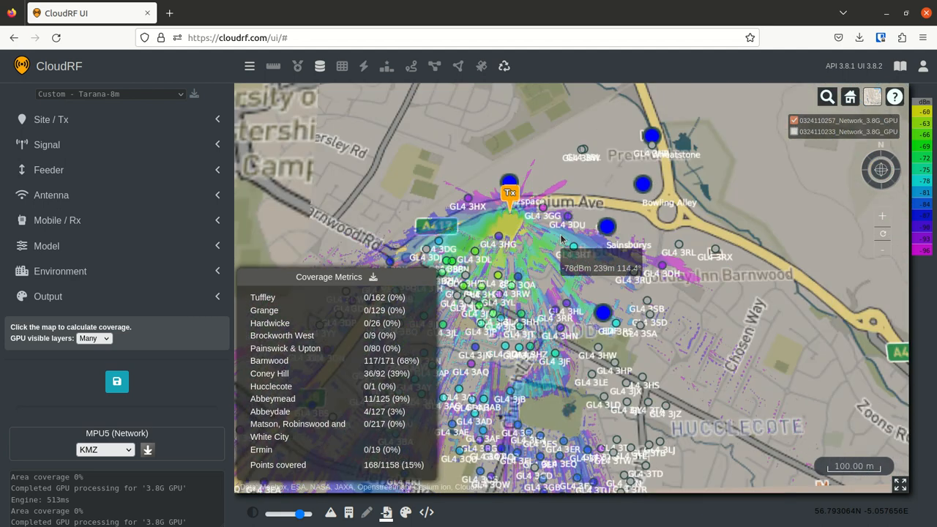
{"action": "left_click", "coordinate": [795, 120]}
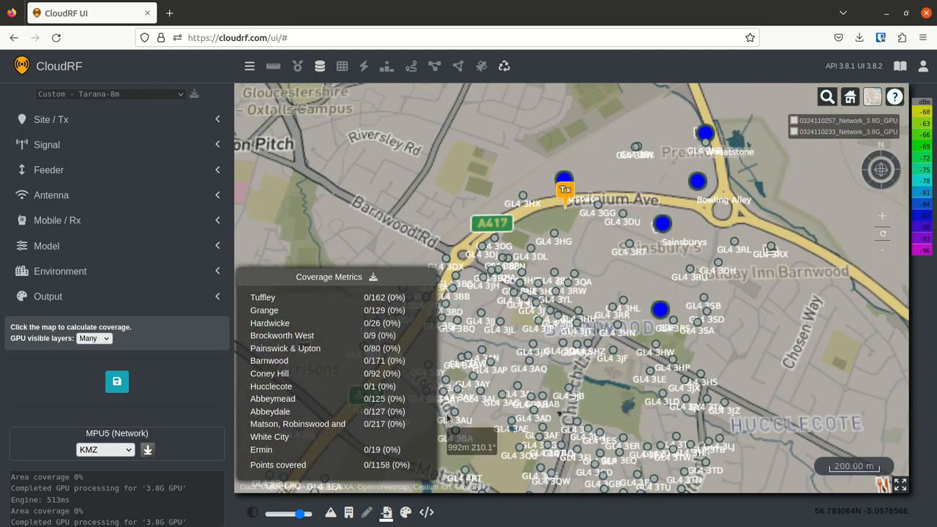
{"action": "left_click", "coordinate": [426, 513]}
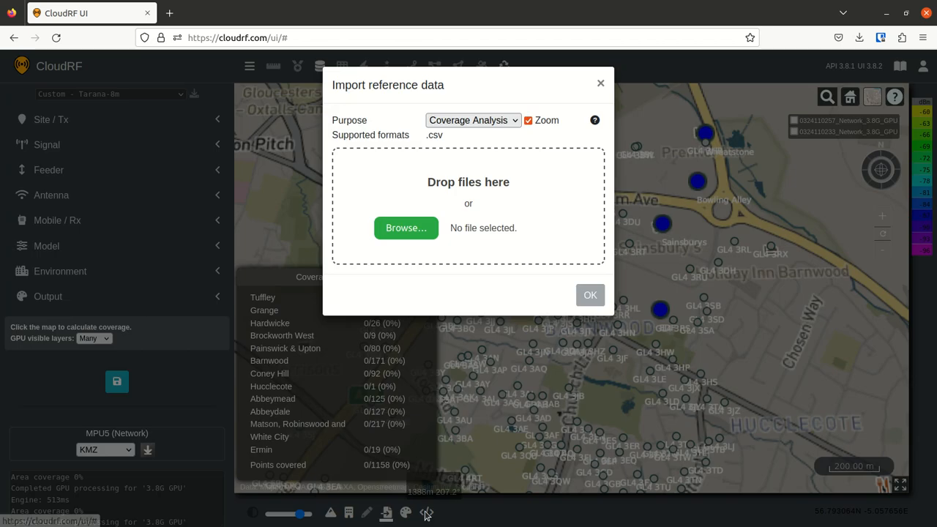
{"action": "left_click", "coordinate": [601, 84]}
{"action": "left_click", "coordinate": [505, 67]}
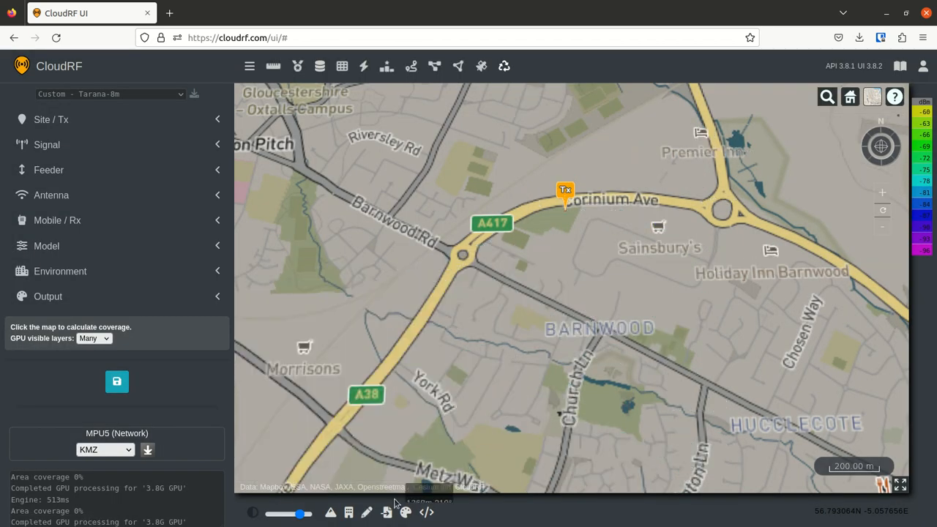
{"action": "left_click", "coordinate": [386, 512]}
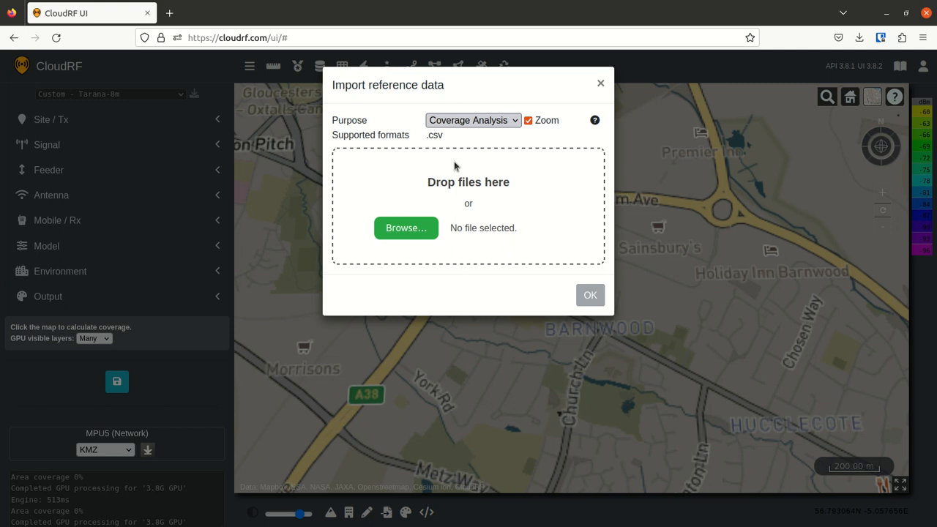
{"action": "left_click", "coordinate": [458, 166]}
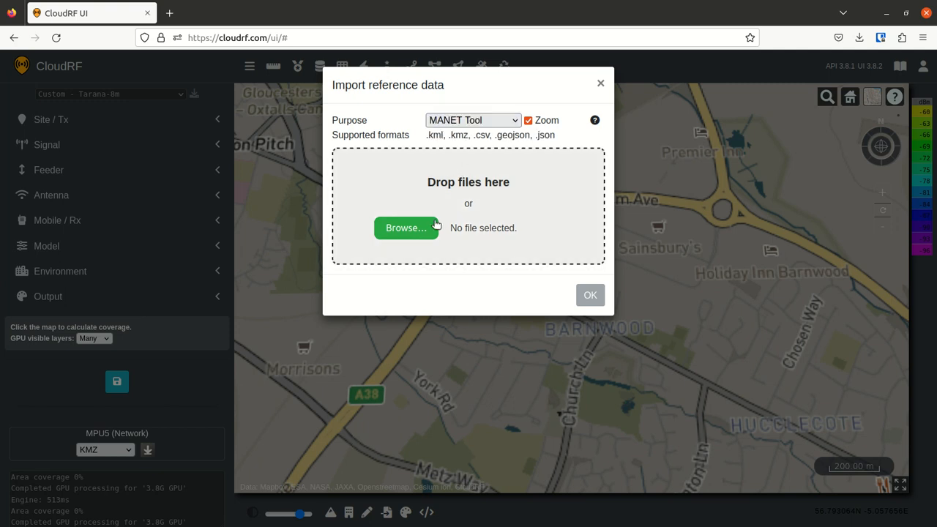
{"action": "left_click", "coordinate": [600, 83]}
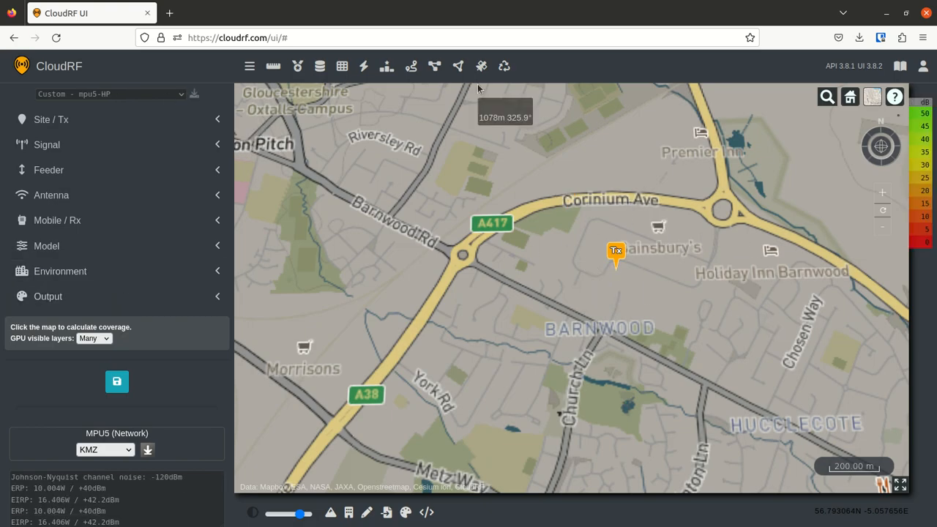
Step: Import Barnwood_6_markers.kml with the purpose MANET Tool to compute the mesh network coverage
{"action": "left_click", "coordinate": [386, 512]}
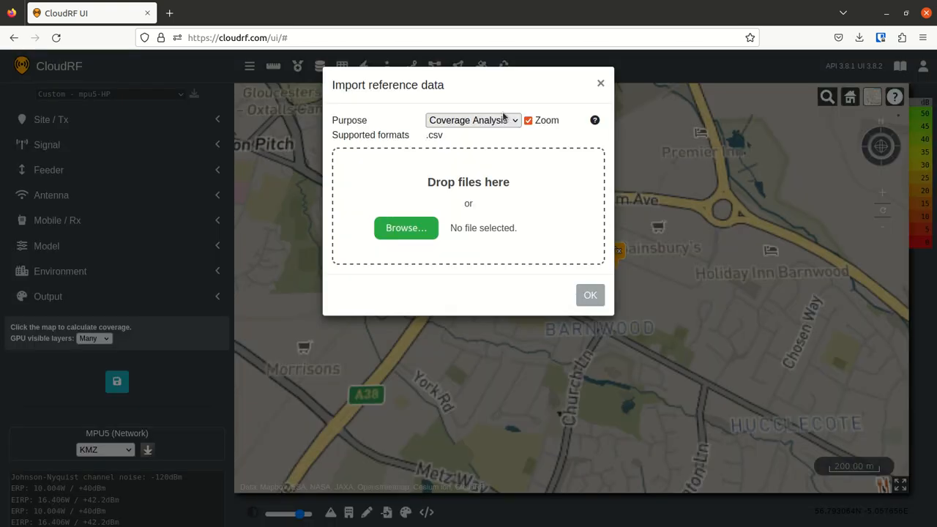
{"action": "left_click", "coordinate": [457, 182]}
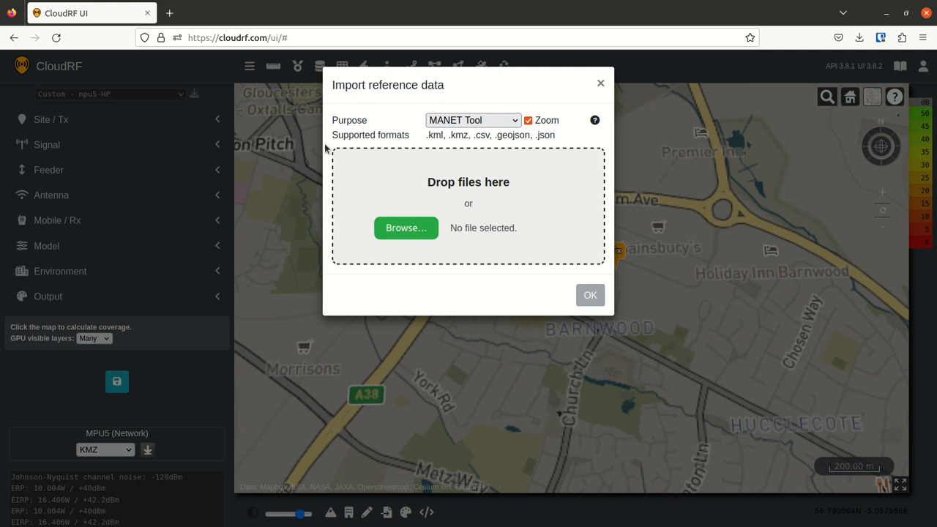
{"action": "double_click", "coordinate": [299, 120]}
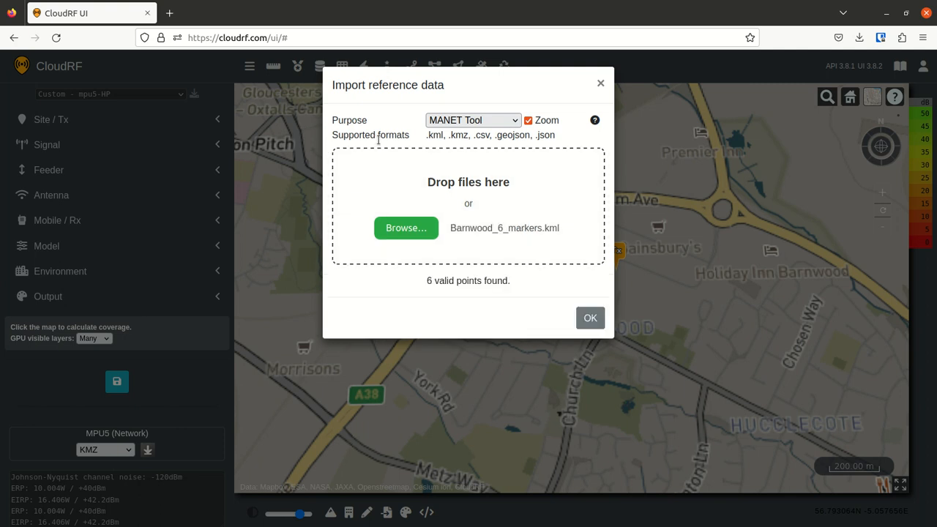
{"action": "left_click_drag", "start_coordinate": [427, 280], "coordinate": [545, 284]}
{"action": "left_click", "coordinate": [546, 285]}
{"action": "left_click", "coordinate": [588, 318]}
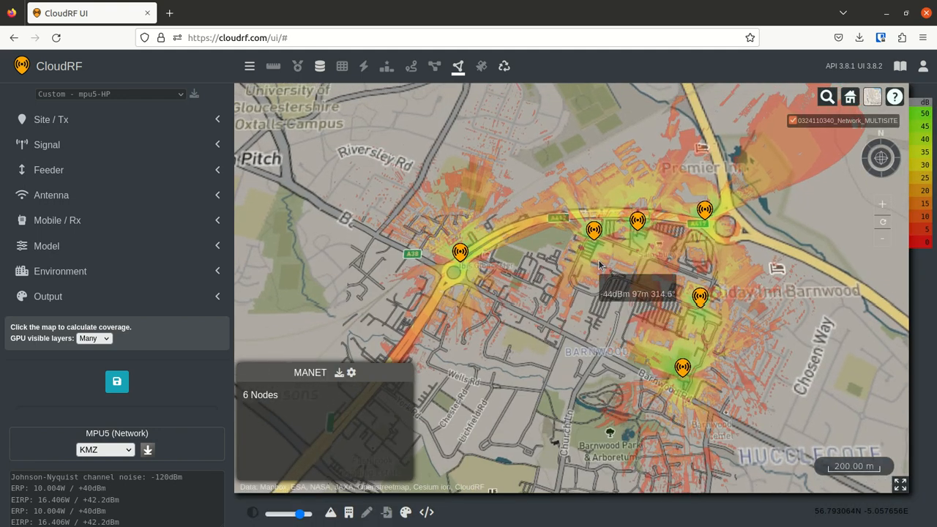
Step: View the settings of the mesh node just south of the A417 at the middle of the network
{"action": "scroll", "coordinate": [599, 265], "scroll_direction": "up", "scroll_amount": 3}
{"action": "left_click_drag", "start_coordinate": [599, 265], "coordinate": [577, 314]}
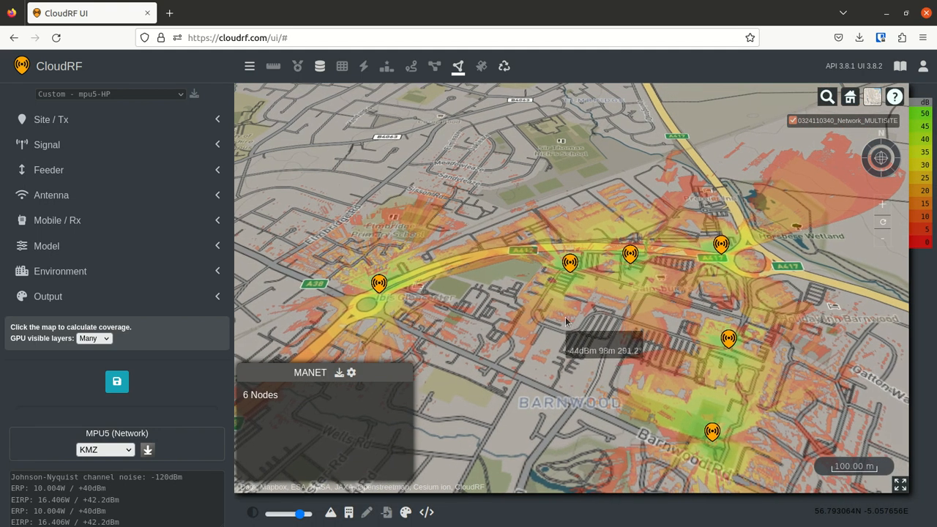
{"action": "left_click", "coordinate": [571, 263]}
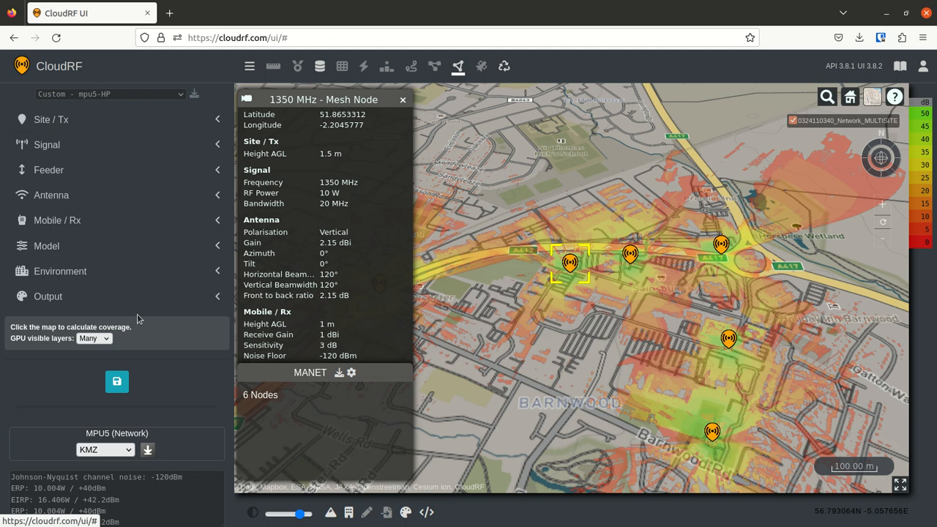
{"action": "left_click", "coordinate": [403, 99]}
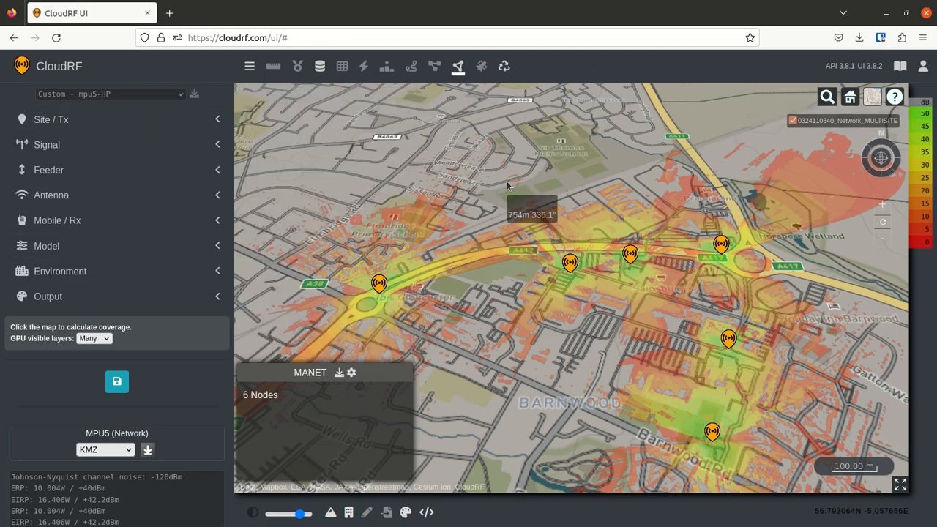
Step: Exit the MANET tool, removing its nodes and coverage, and load the bsademo template
{"action": "left_click", "coordinate": [458, 66]}
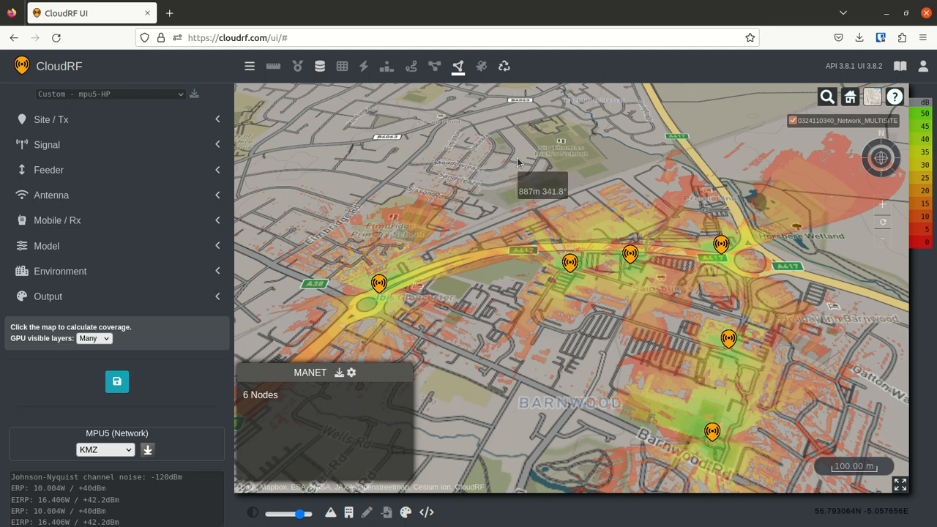
{"action": "left_click", "coordinate": [458, 67]}
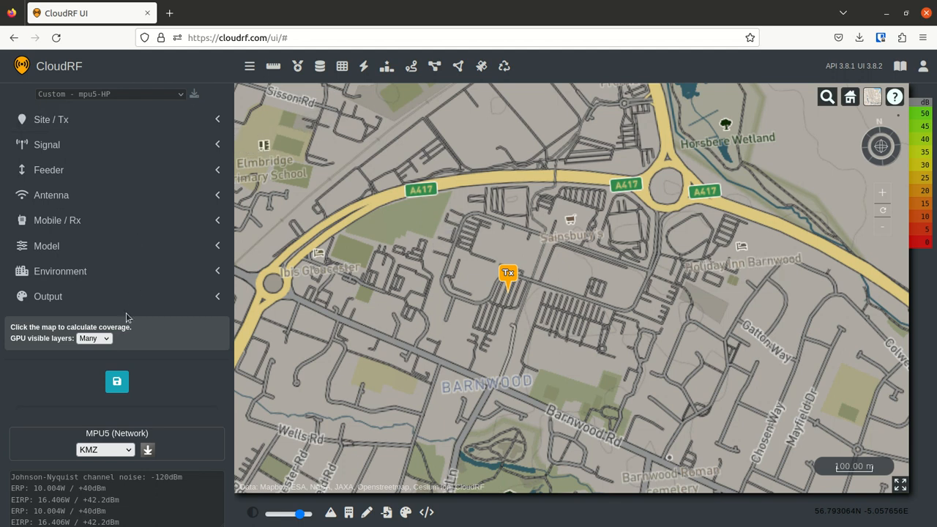
{"action": "left_click", "coordinate": [98, 253]}
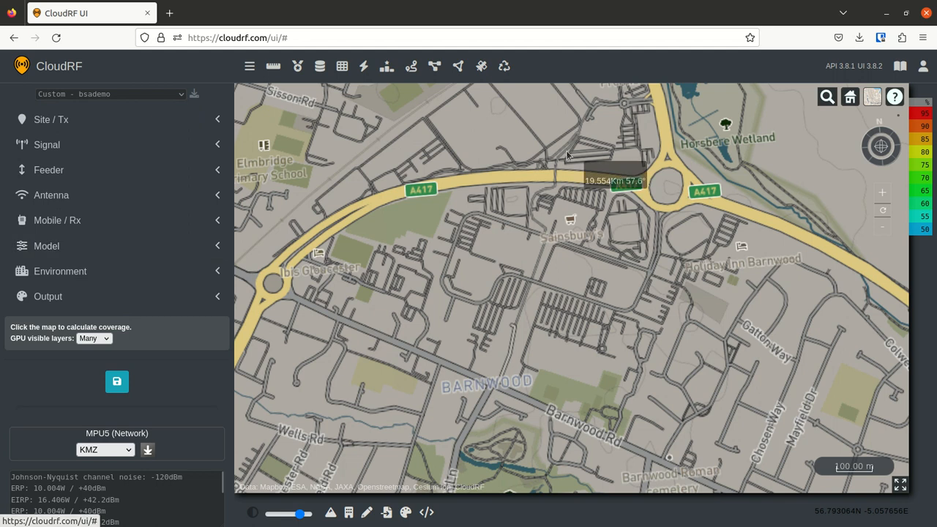
Step: Import Barnwood BSA.kml with the purpose Best Site Analysis to analyse the area inside its polygon
{"action": "left_click", "coordinate": [387, 514]}
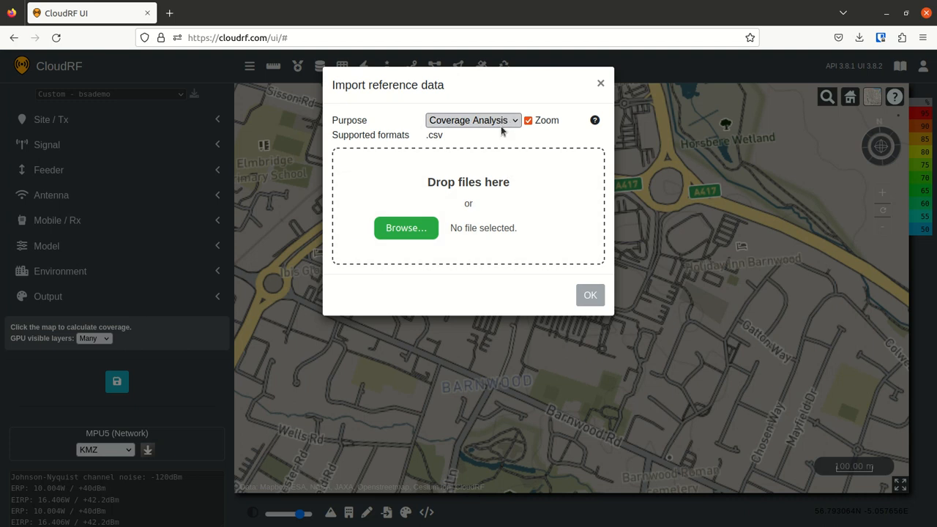
{"action": "left_click", "coordinate": [489, 189]}
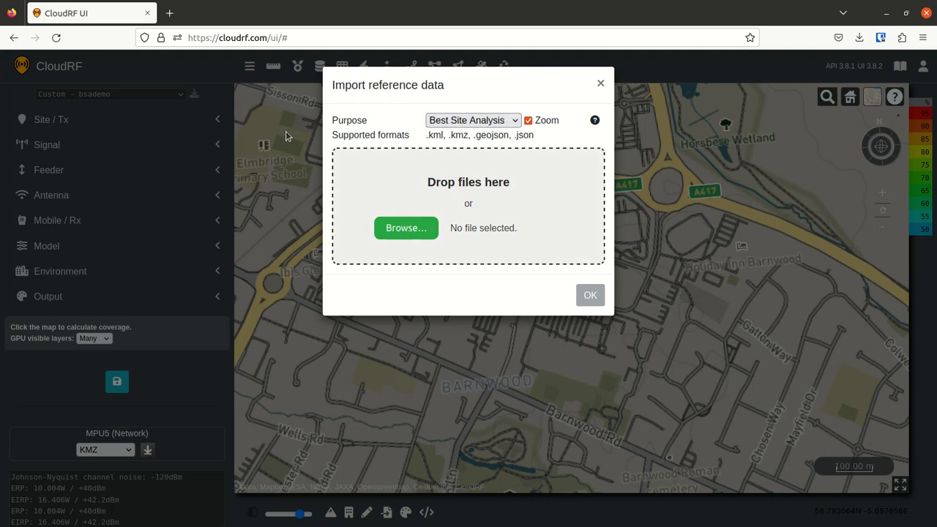
{"action": "left_click_drag", "start_coordinate": [287, 140], "coordinate": [421, 207]}
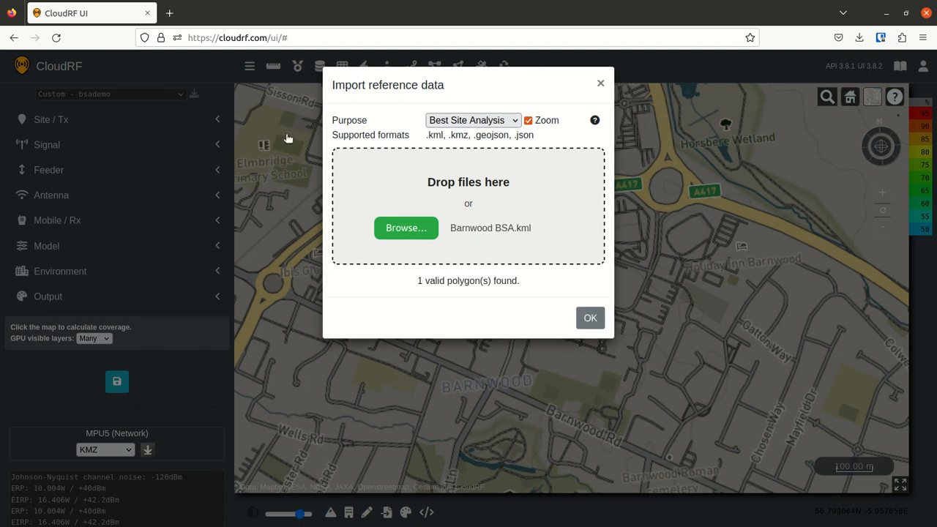
{"action": "left_click", "coordinate": [590, 319]}
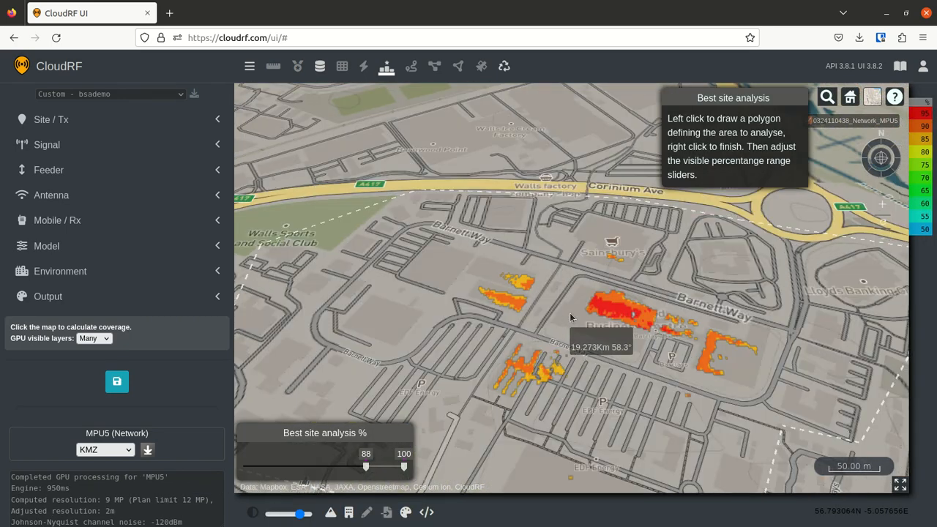
Step: Set the lower limit of the visible best site percentage range to 50 and inspect the whole analysed area
{"action": "left_click_drag", "start_coordinate": [571, 318], "coordinate": [595, 329]}
{"action": "scroll", "coordinate": [594, 364], "scroll_direction": "down", "scroll_amount": 3}
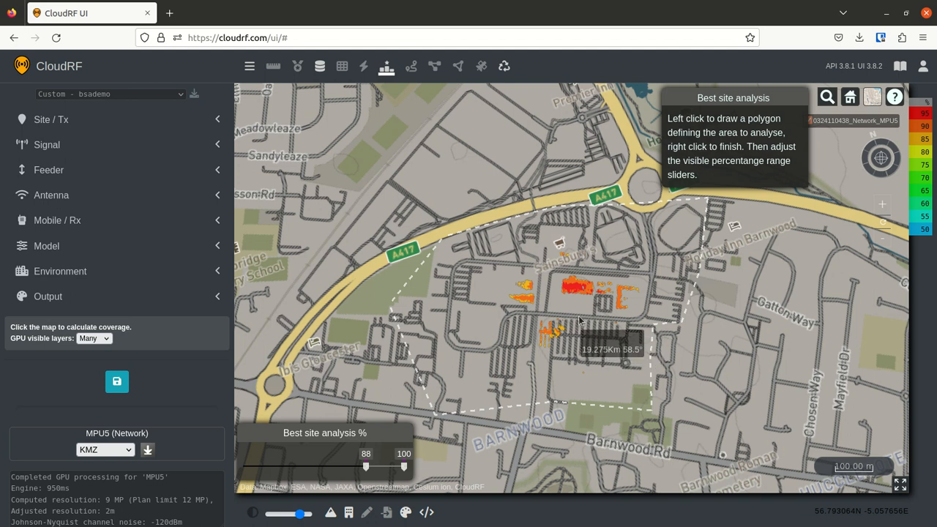
{"action": "left_click_drag", "start_coordinate": [366, 466], "coordinate": [247, 467]}
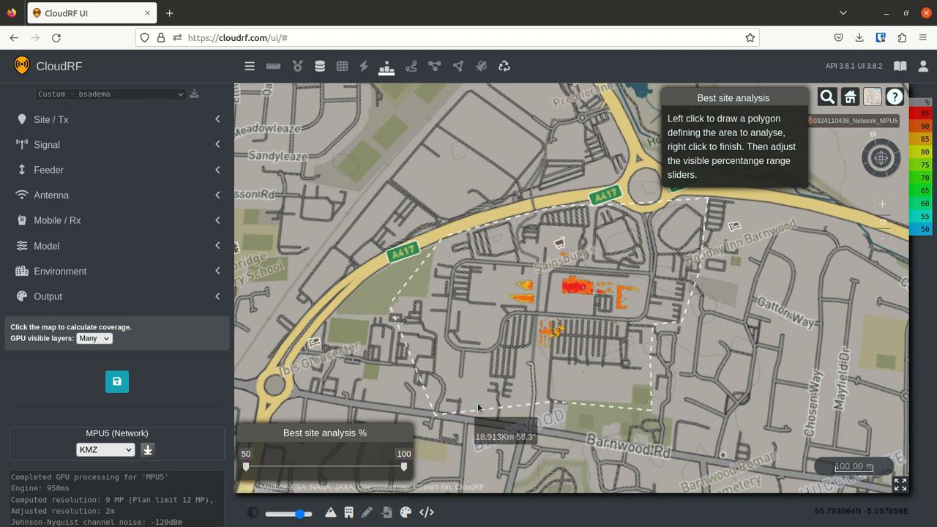
{"action": "scroll", "coordinate": [564, 366], "scroll_direction": "up", "scroll_amount": 3}
{"action": "left_click_drag", "start_coordinate": [651, 326], "coordinate": [604, 338]}
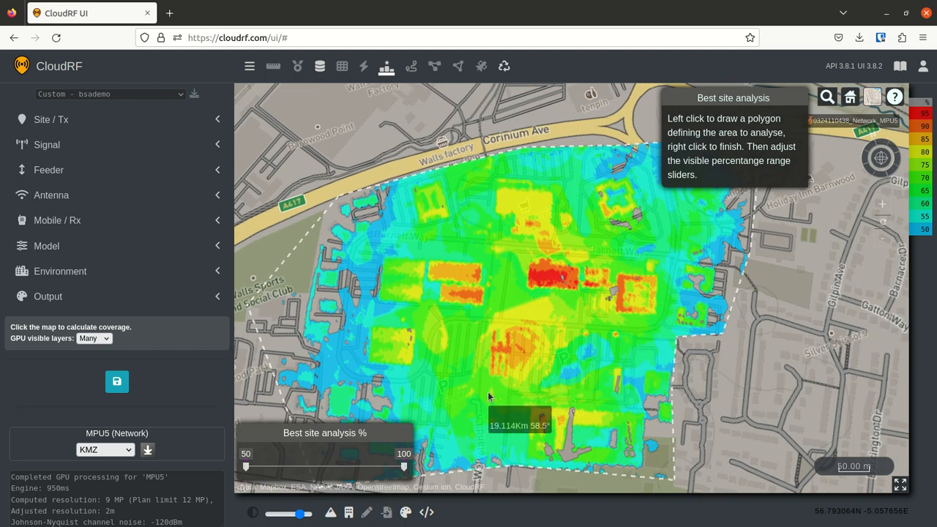
Step: Raise the lower limit of the best site percentage range to 69 and examine the remaining sites around Barnett Way
{"action": "left_click_drag", "start_coordinate": [246, 467], "coordinate": [306, 467]}
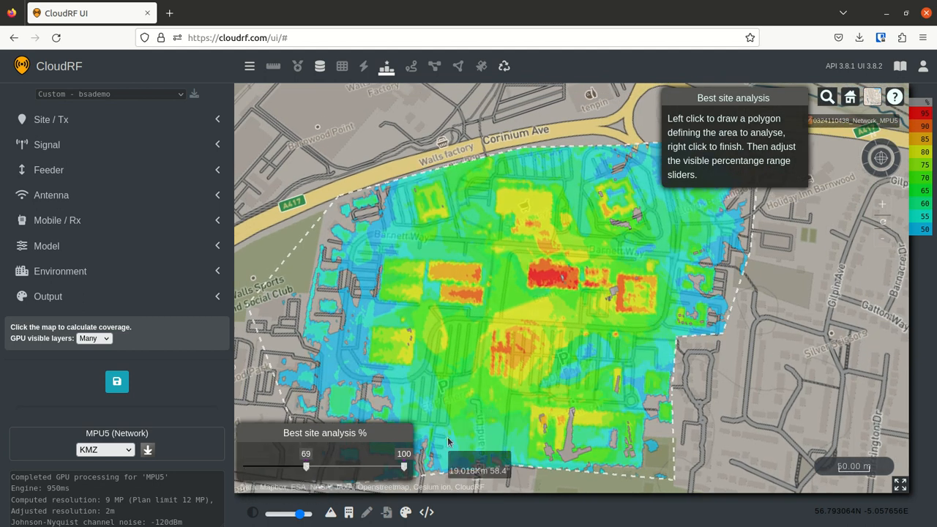
{"action": "scroll", "coordinate": [516, 354], "scroll_direction": "up", "scroll_amount": 2}
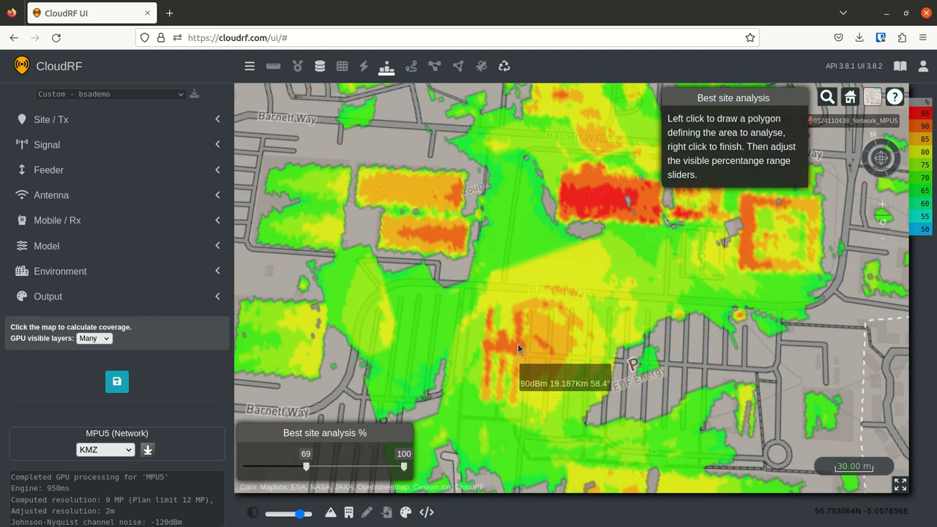
{"action": "scroll", "coordinate": [564, 366], "scroll_direction": "down", "scroll_amount": 2}
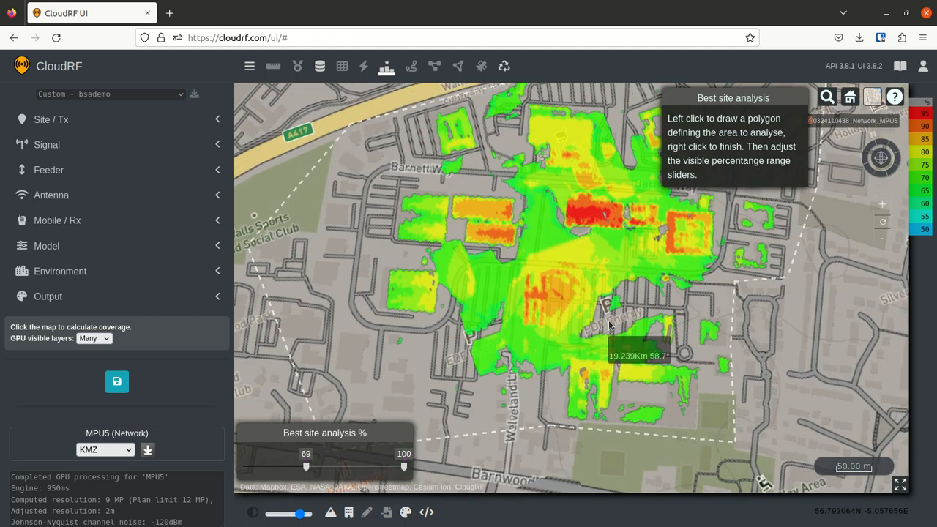
{"action": "scroll", "coordinate": [672, 327], "scroll_direction": "down", "scroll_amount": 2}
{"action": "left_click_drag", "start_coordinate": [668, 328], "coordinate": [588, 352]}
{"action": "scroll", "coordinate": [586, 351], "scroll_direction": "up", "scroll_amount": 3}
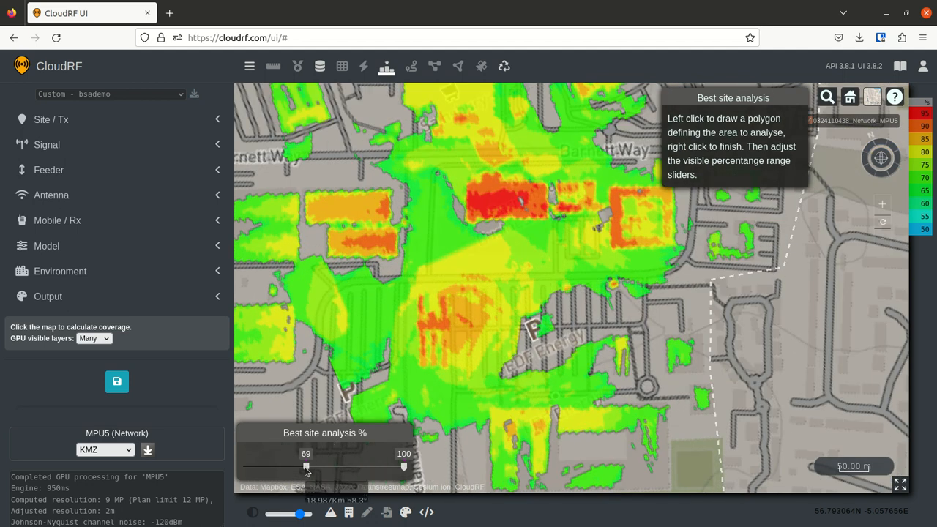
Step: Narrow the visible best site range to 85–100 % to compare the strongest sites, and widen it to 76–100 %
{"action": "left_click_drag", "start_coordinate": [306, 467], "coordinate": [357, 467]}
{"action": "scroll", "coordinate": [582, 327], "scroll_direction": "down", "scroll_amount": 2}
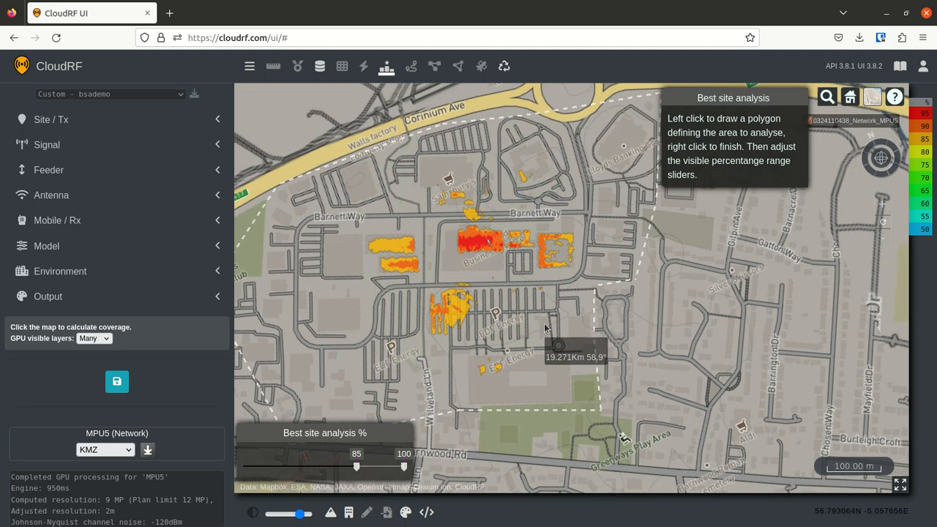
{"action": "scroll", "coordinate": [495, 312], "scroll_direction": "up", "scroll_amount": 2}
{"action": "left_click_drag", "start_coordinate": [357, 467], "coordinate": [328, 467]}
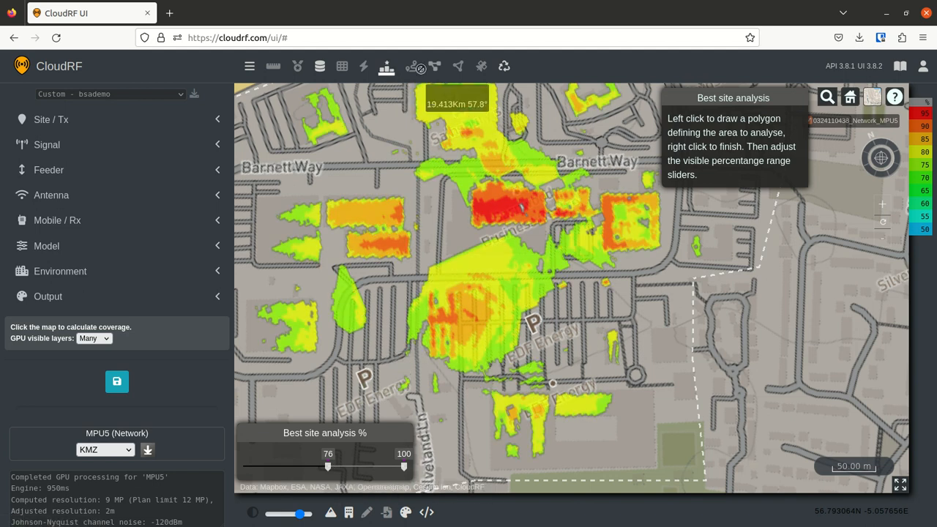
Step: Exit the best site analysis tool and open the reference data import for another file
{"action": "left_click", "coordinate": [389, 68]}
{"action": "left_click", "coordinate": [387, 513]}
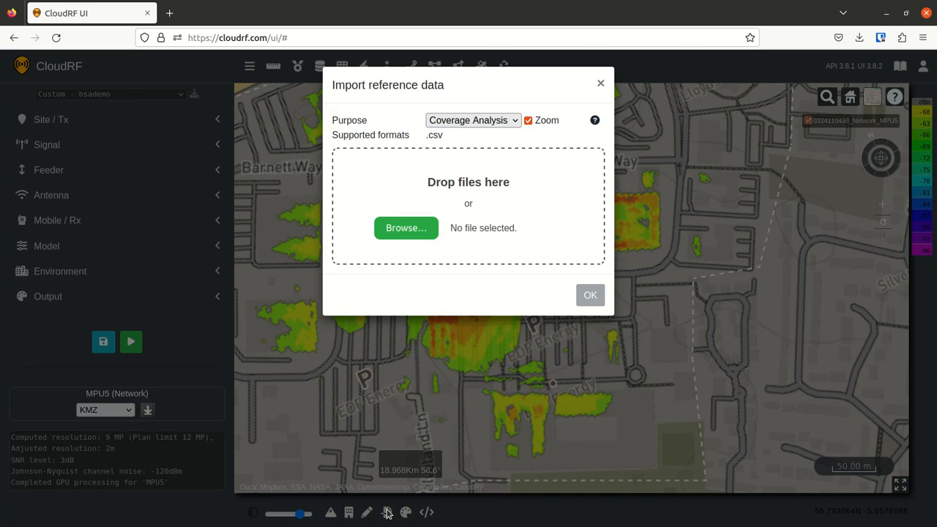